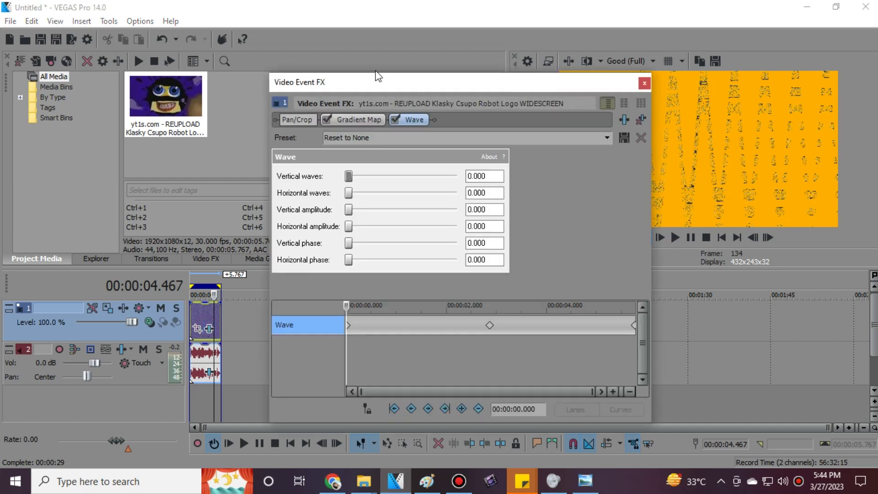
- Step through the Gradient Map colour stops, from black and white to the last orange-yellow stop
{"action": "left_click_drag", "start_coordinate": [378, 77], "coordinate": [260, 110]}
{"action": "left_click", "coordinate": [252, 146]}
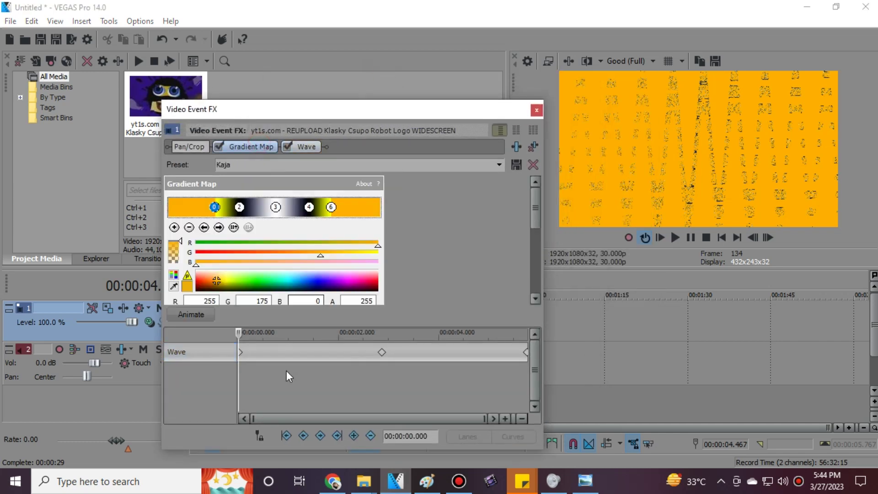
{"action": "left_click", "coordinate": [219, 228]}
{"action": "left_click", "coordinate": [218, 227]}
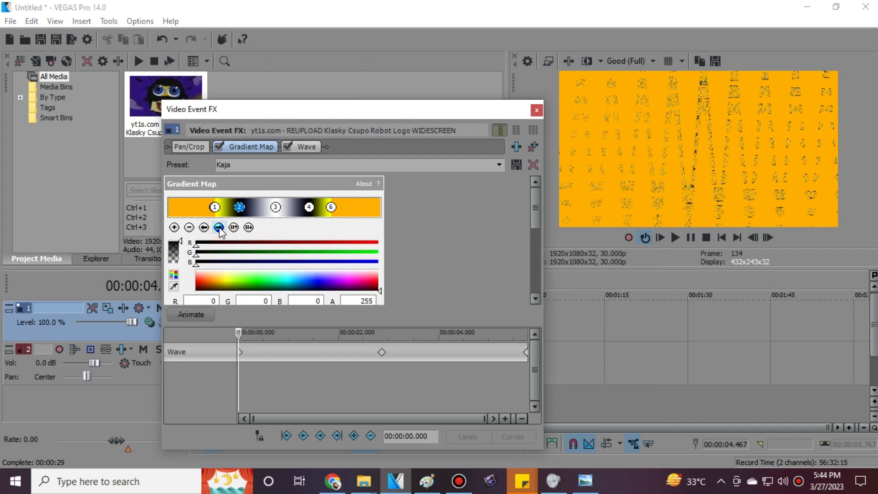
{"action": "left_click", "coordinate": [218, 227]}
{"action": "left_click", "coordinate": [219, 227]}
{"action": "left_click", "coordinate": [218, 227]}
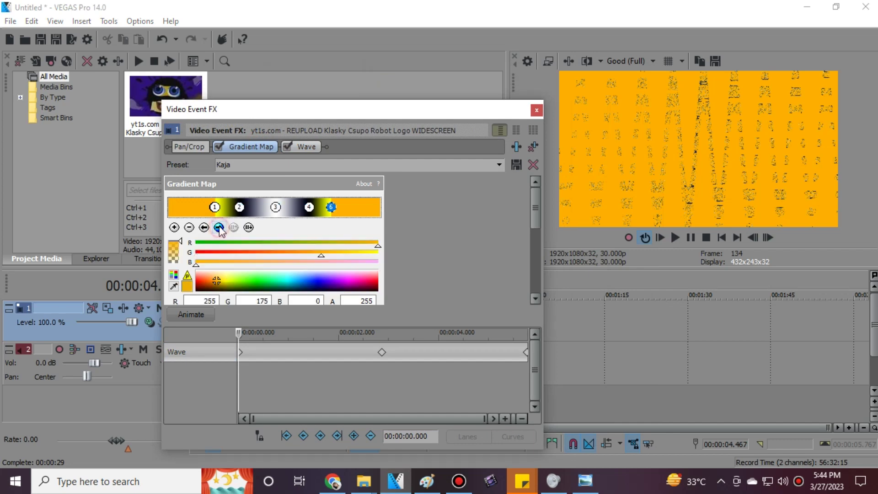
- Show the Wave effect's values at its middle keyframe, 00:00:02.867
{"action": "left_click", "coordinate": [307, 146]}
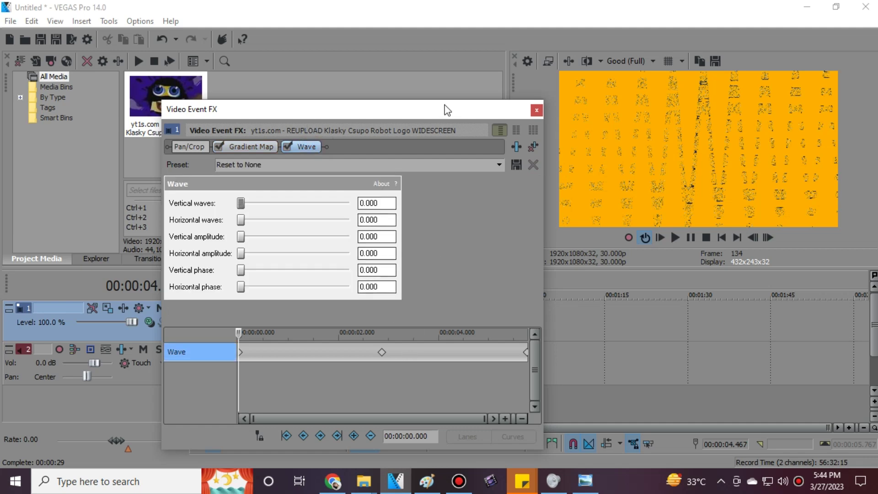
{"action": "left_click_drag", "start_coordinate": [448, 108], "coordinate": [448, 56]}
{"action": "left_click_drag", "start_coordinate": [288, 410], "coordinate": [382, 365]}
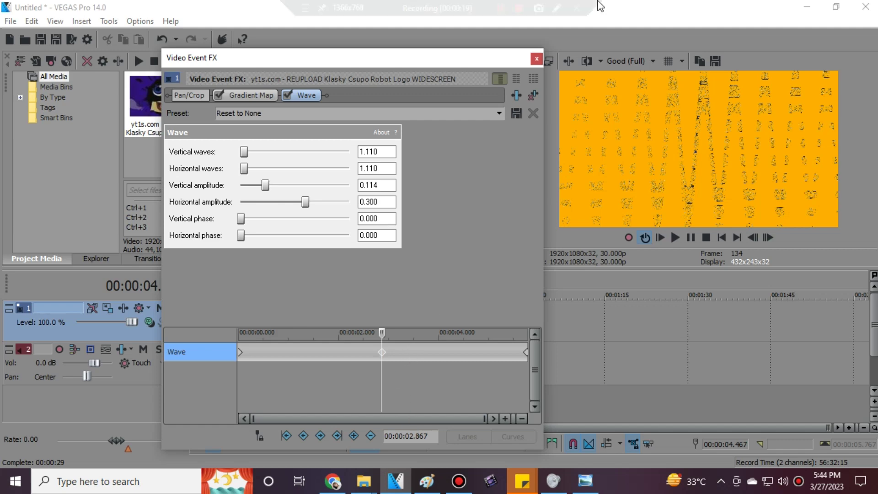
- Hand-write 'How2do: Video ÷ 2=Varied' in red over the preview with the annotation pen
{"action": "left_click", "coordinate": [558, 8]}
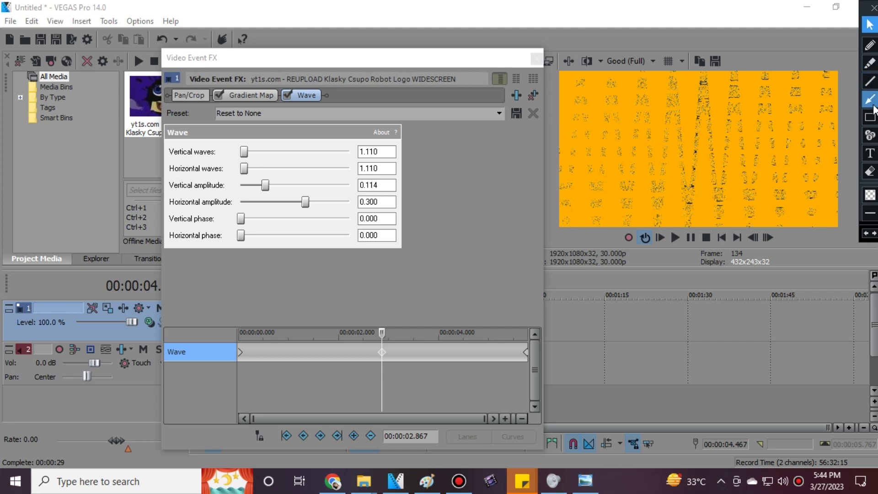
{"action": "mouse_move", "coordinate": [445, 135]}
{"action": "left_mouse_down"}
{"action": "mouse_move", "coordinate": [446, 165]}
{"action": "mouse_move", "coordinate": [460, 165]}
{"action": "mouse_move", "coordinate": [461, 149]}
{"action": "mouse_move", "coordinate": [482, 155]}
{"action": "mouse_move", "coordinate": [511, 144]}
{"action": "mouse_move", "coordinate": [553, 162]}
{"action": "mouse_move", "coordinate": [535, 154]}
{"action": "mouse_move", "coordinate": [580, 147]}
{"action": "left_mouse_up"}
{"action": "left_click_drag", "start_coordinate": [580, 157], "coordinate": [580, 158]}
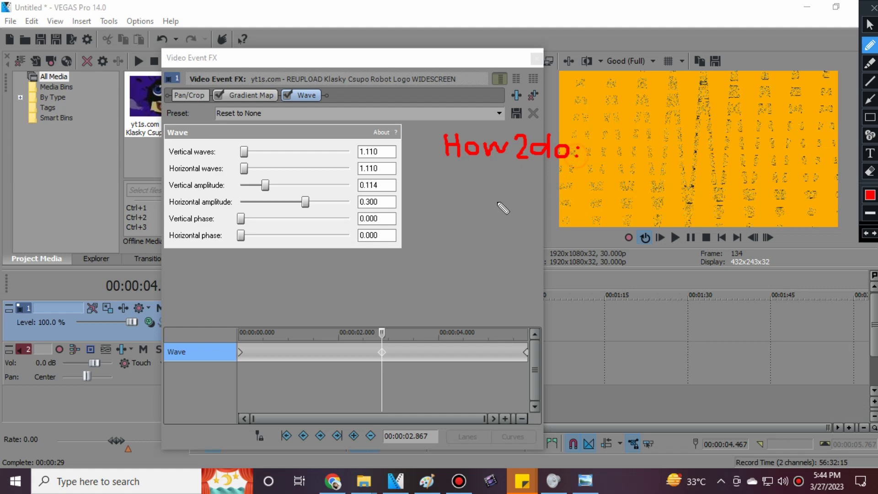
{"action": "mouse_move", "coordinate": [439, 172]}
{"action": "left_mouse_down"}
{"action": "mouse_move", "coordinate": [457, 173]}
{"action": "mouse_move", "coordinate": [462, 196]}
{"action": "mouse_move", "coordinate": [465, 169]}
{"action": "mouse_move", "coordinate": [481, 196]}
{"action": "left_mouse_up"}
{"action": "mouse_move", "coordinate": [482, 165]}
{"action": "left_mouse_down"}
{"action": "mouse_move", "coordinate": [482, 197]}
{"action": "mouse_move", "coordinate": [509, 200]}
{"action": "mouse_move", "coordinate": [525, 174]}
{"action": "mouse_move", "coordinate": [550, 187]}
{"action": "mouse_move", "coordinate": [531, 198]}
{"action": "mouse_move", "coordinate": [561, 201]}
{"action": "mouse_move", "coordinate": [595, 181]}
{"action": "mouse_move", "coordinate": [613, 199]}
{"action": "mouse_move", "coordinate": [626, 175]}
{"action": "mouse_move", "coordinate": [676, 195]}
{"action": "left_mouse_up"}
{"action": "left_click", "coordinate": [661, 166]}
{"action": "left_click_drag", "start_coordinate": [697, 161], "coordinate": [692, 203]}
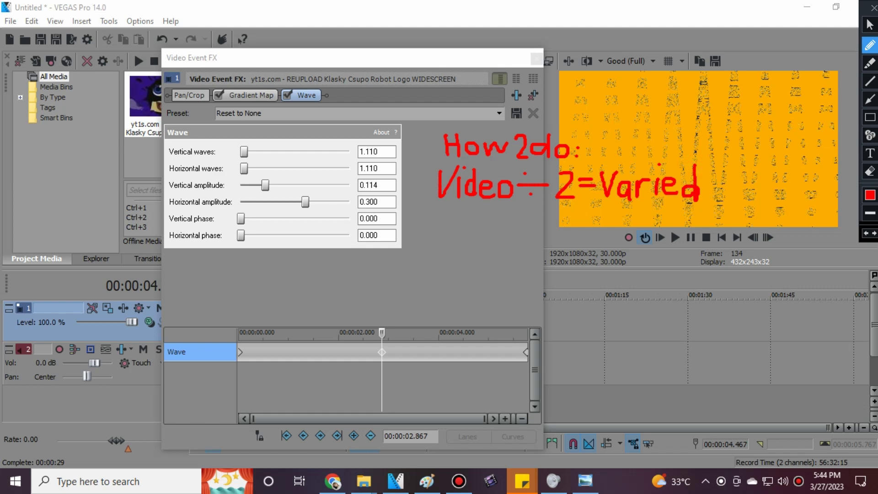
- Clear the red on-screen annotations and close the Video Event FX window
{"action": "left_click", "coordinate": [872, 8]}
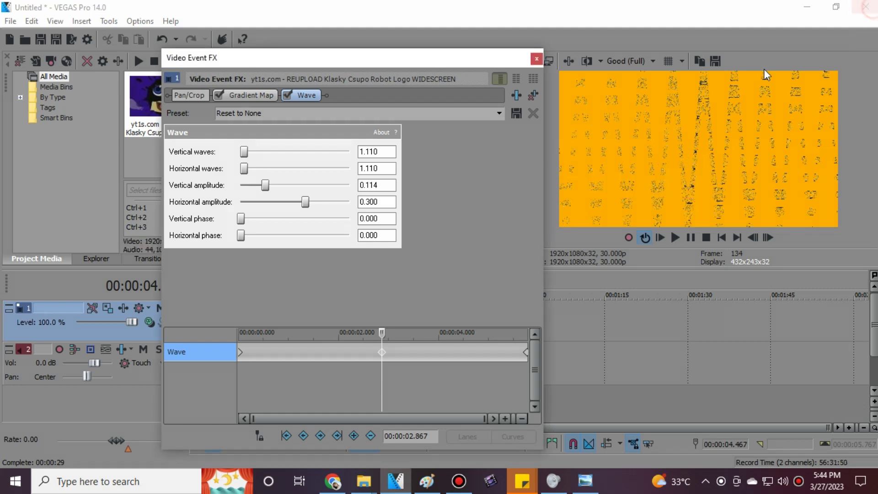
{"action": "left_click", "coordinate": [405, 347]}
{"action": "left_click", "coordinate": [536, 57]}
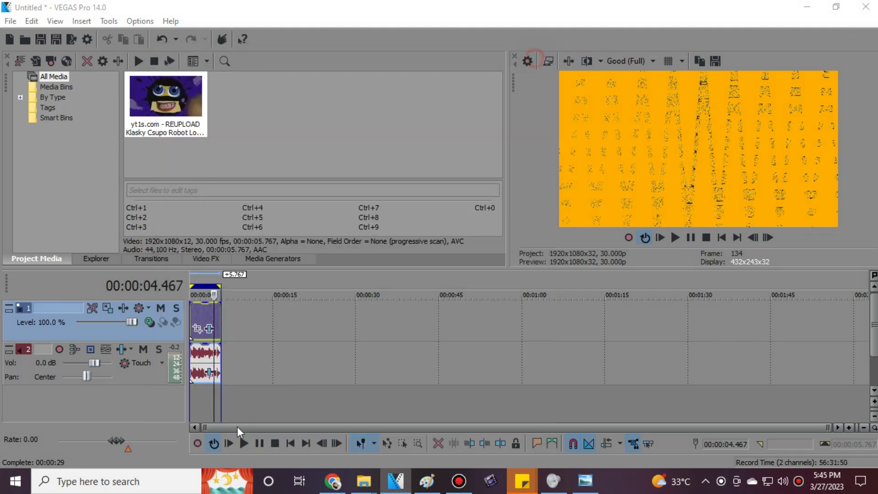
- Review the audio event's plugins: ExpressFX Delay, TAL Chorus LX, Effect, tb_grumblebum, IL Vocodex
{"action": "left_click", "coordinate": [206, 373]}
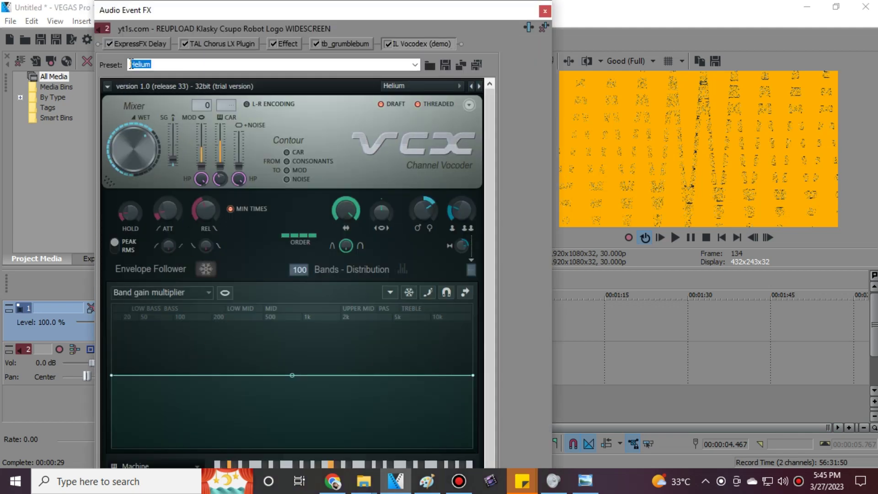
{"action": "left_click", "coordinate": [141, 44]}
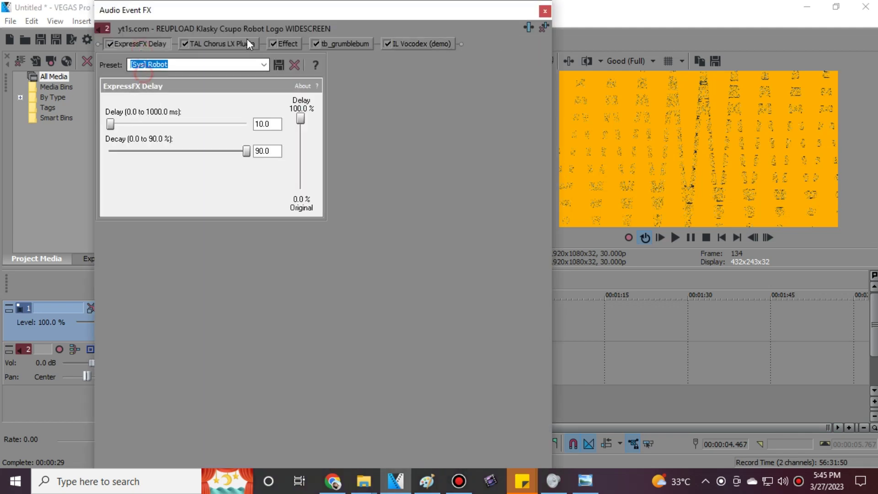
{"action": "left_click", "coordinate": [223, 44]}
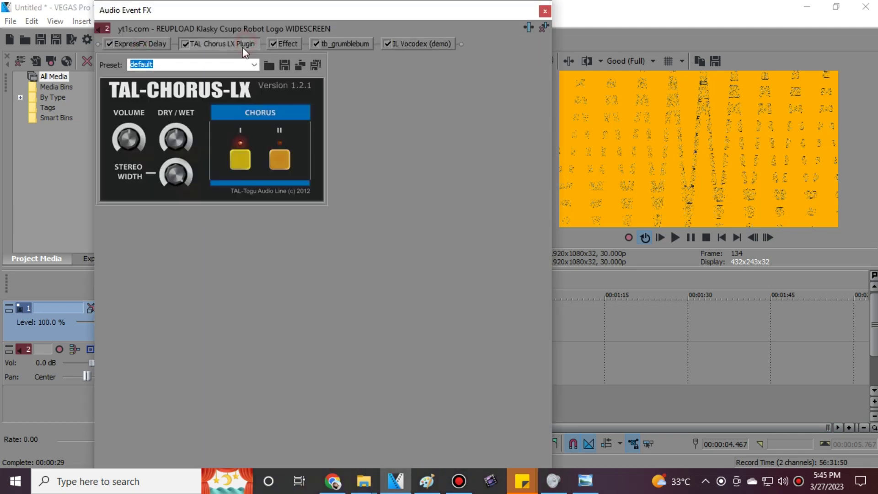
{"action": "left_click", "coordinate": [284, 43]}
{"action": "left_click", "coordinate": [346, 44]}
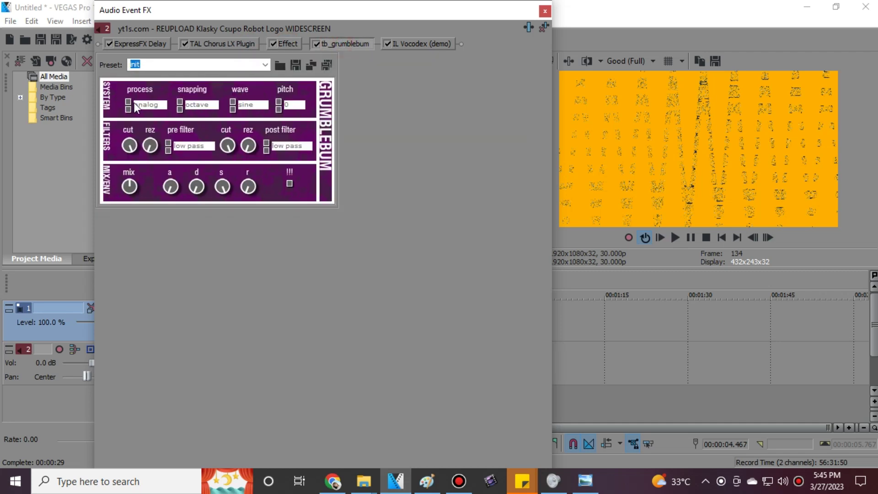
{"action": "left_click", "coordinate": [421, 44]}
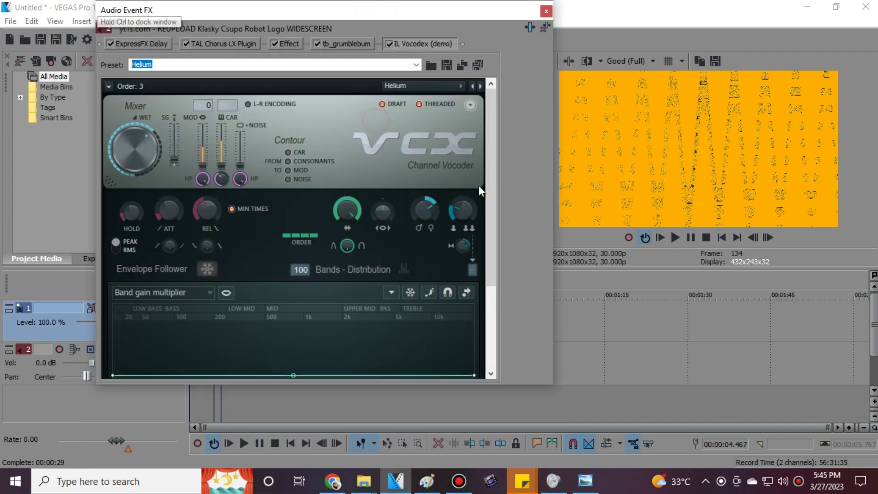
{"action": "scroll", "coordinate": [305, 273], "scroll_direction": "down", "scroll_amount": 5}
- Close the audio effects window and bring Windows Photo Viewer to the front
{"action": "left_click", "coordinate": [144, 350]}
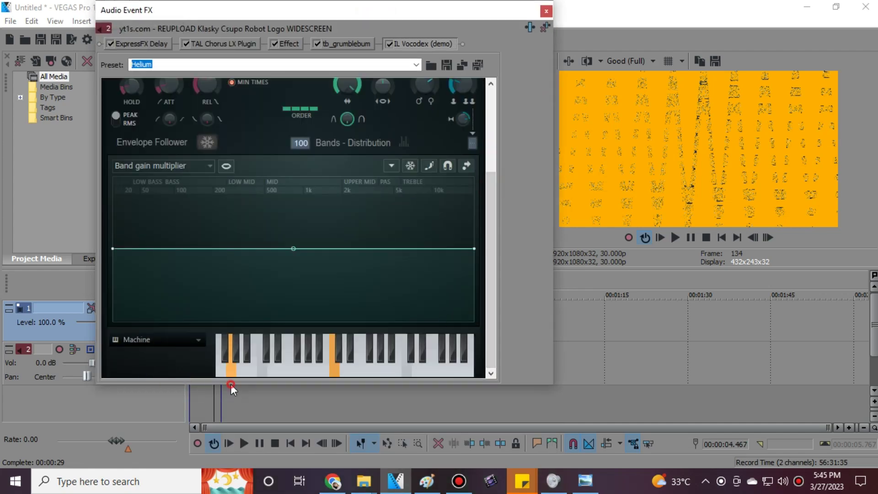
{"action": "left_click", "coordinate": [547, 11]}
{"action": "left_click", "coordinate": [335, 481]}
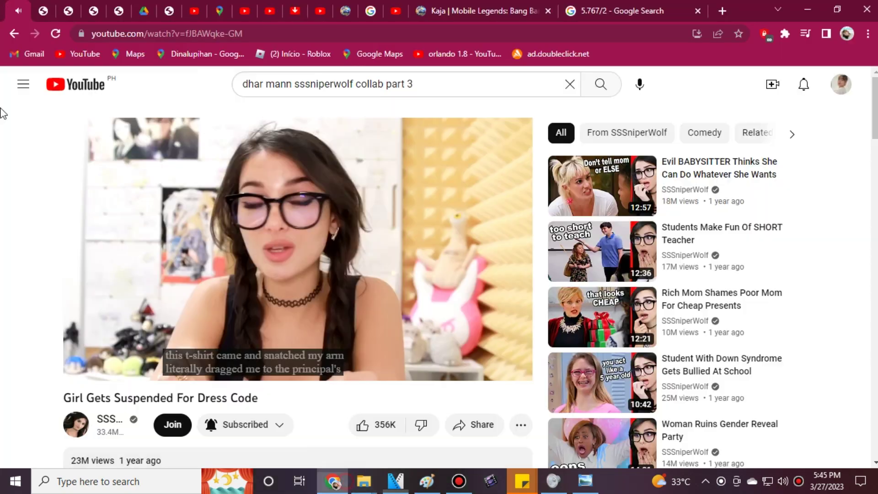
{"action": "left_click", "coordinate": [396, 481]}
{"action": "left_click", "coordinate": [584, 481]}
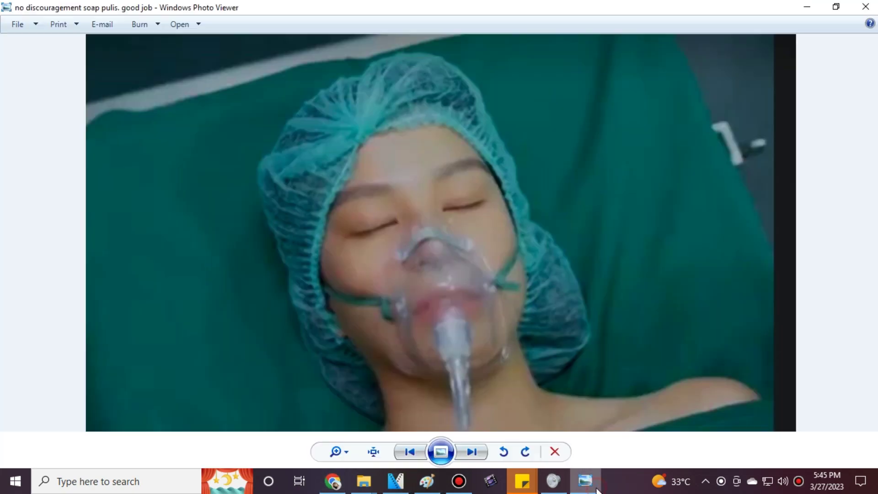